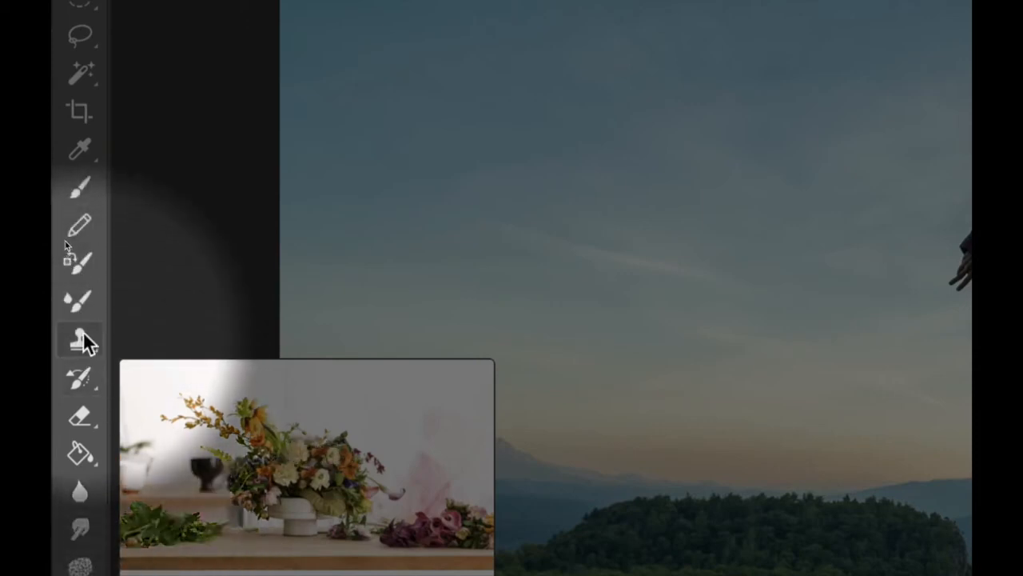
Step: Activate the Clone Stamp tool and rasterize the photo layer above the background
click(77, 340)
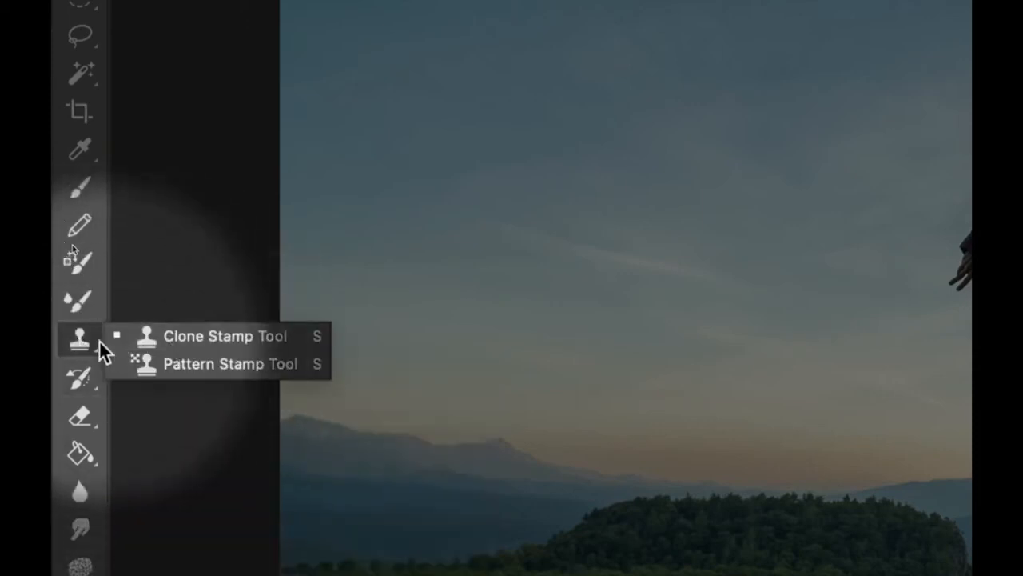
click(80, 352)
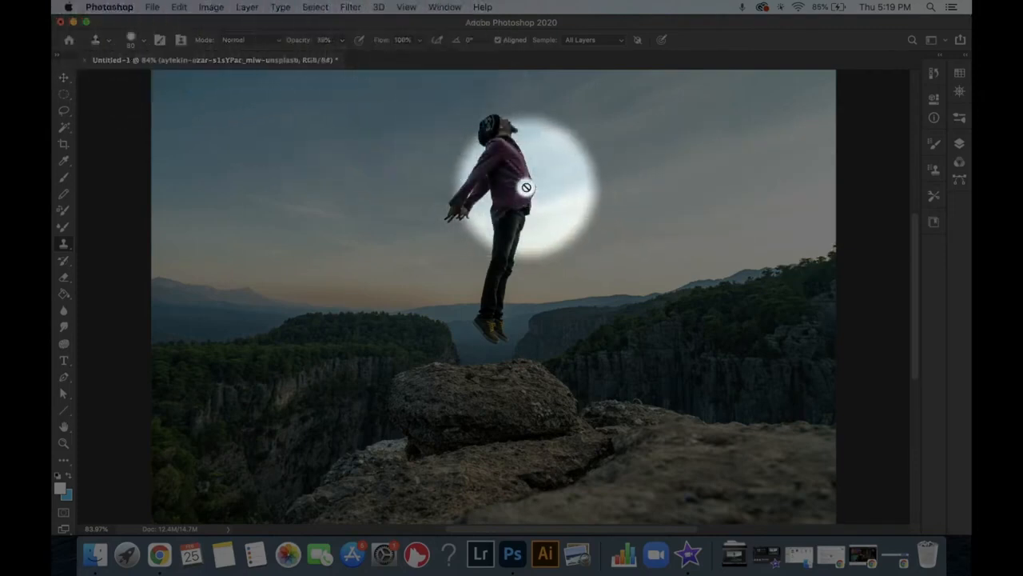
click(959, 146)
right_click(873, 222)
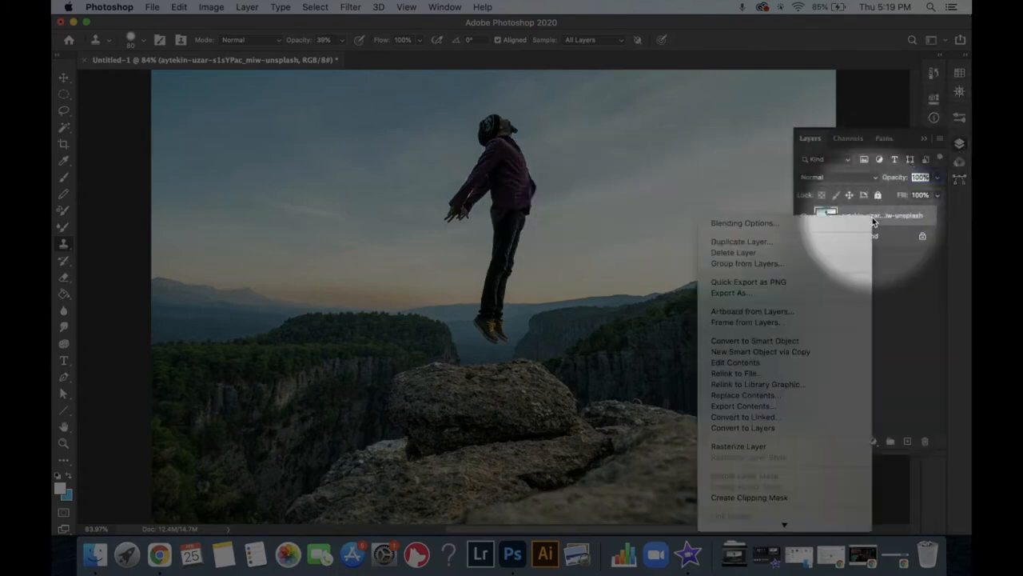
click(747, 446)
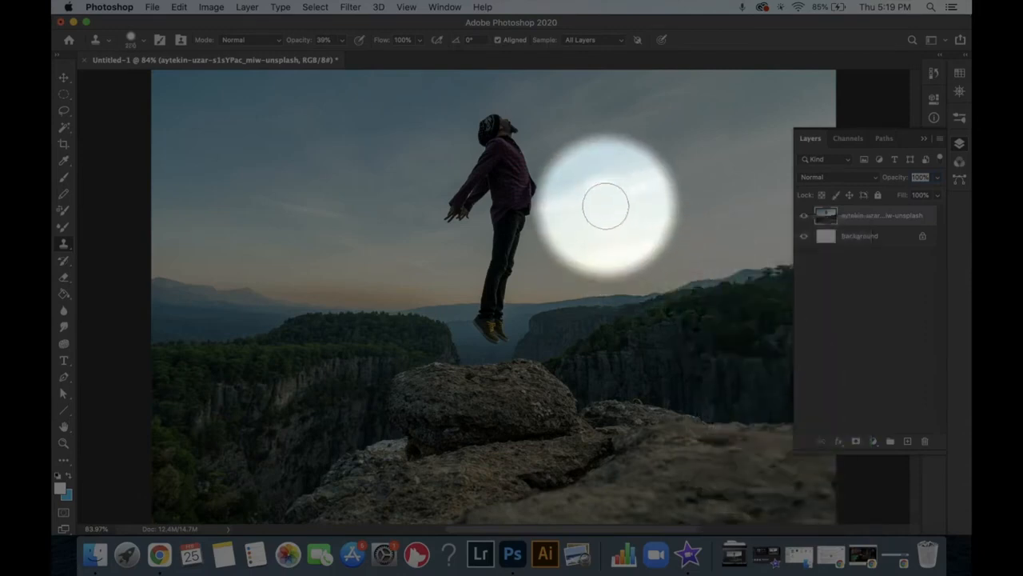
click(959, 143)
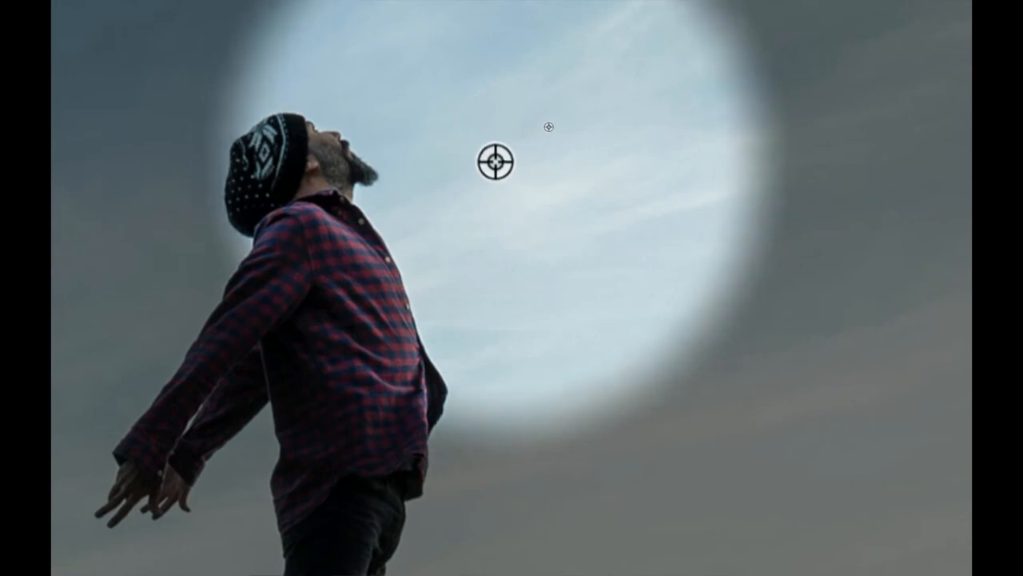
Step: Sample the sky beside the man's face and clone it over his face at partial opacity
key(alt)
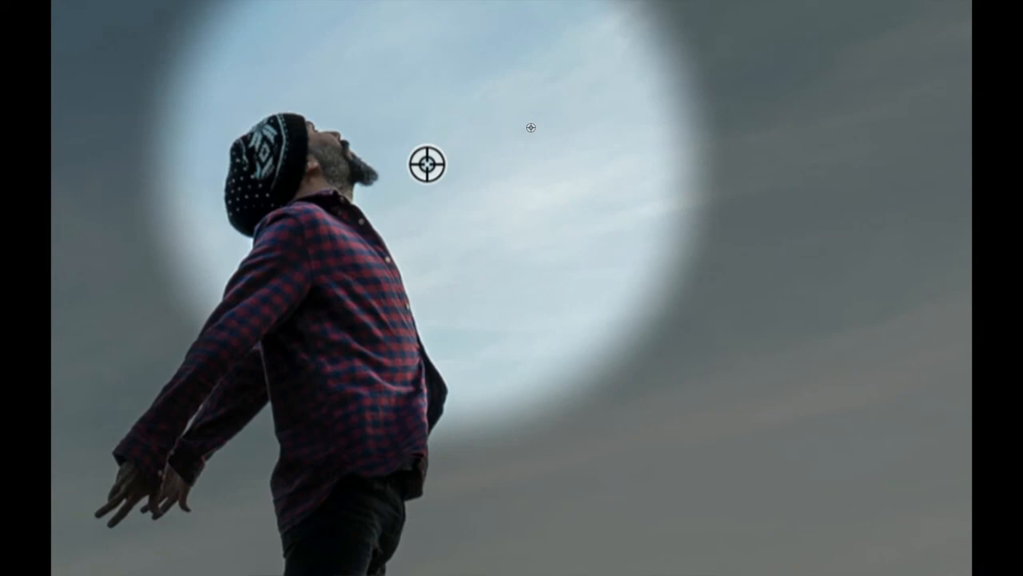
click(356, 155)
mouse_move(352, 154)
mouse_down()
mouse_move(331, 148)
mouse_move(301, 114)
mouse_up()
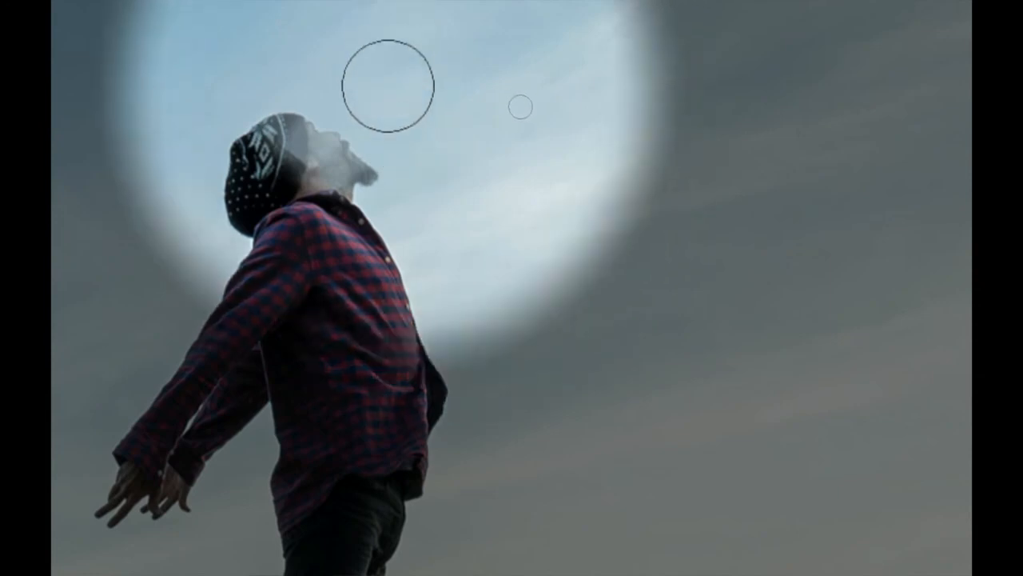
Step: Set the Clone Stamp opacity to 100%
scroll(388, 86, down, 3)
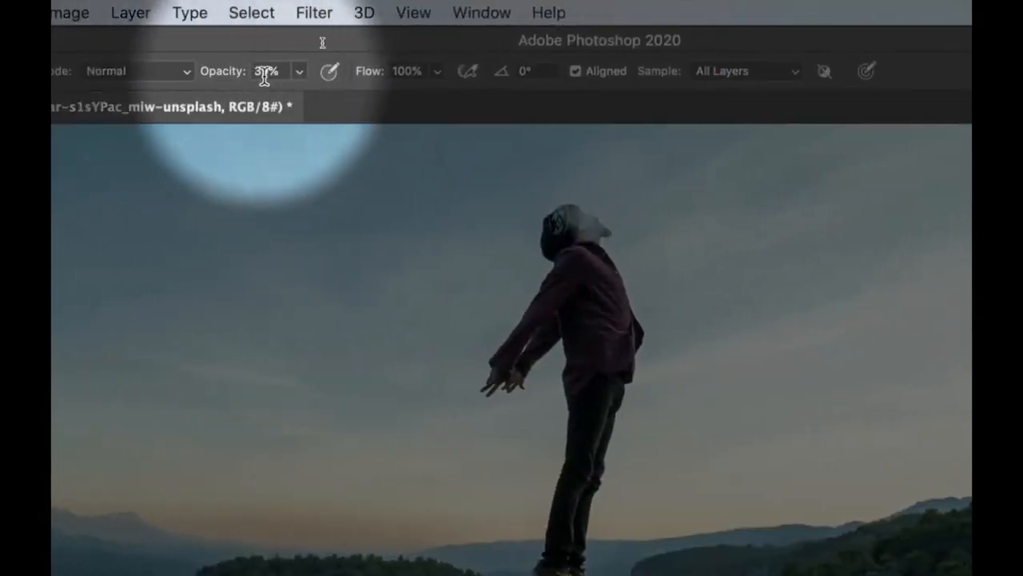
drag(228, 80, 437, 45)
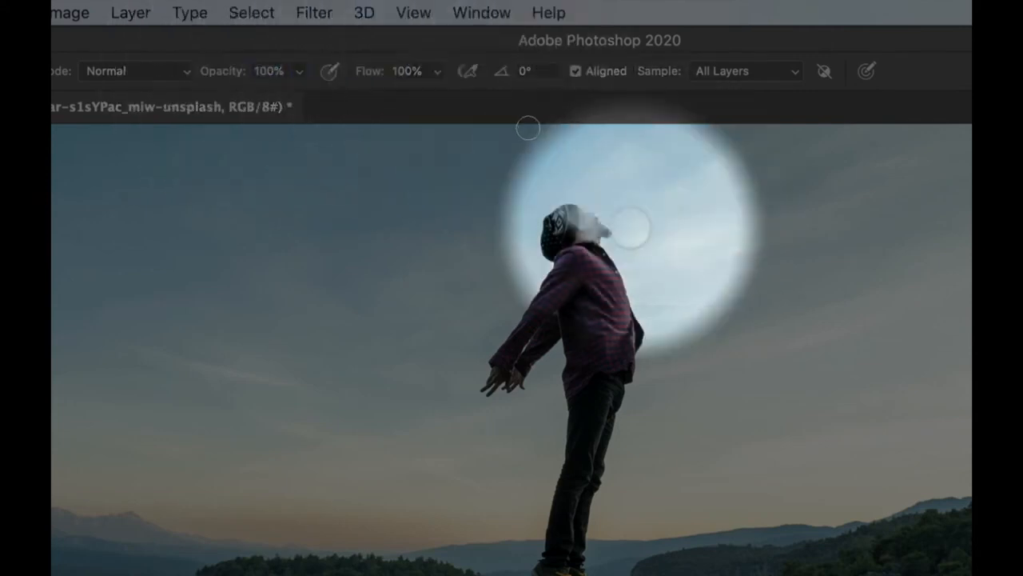
Step: Clone sky at full opacity over the man's face and the upper part of his hat
drag(590, 216, 562, 211)
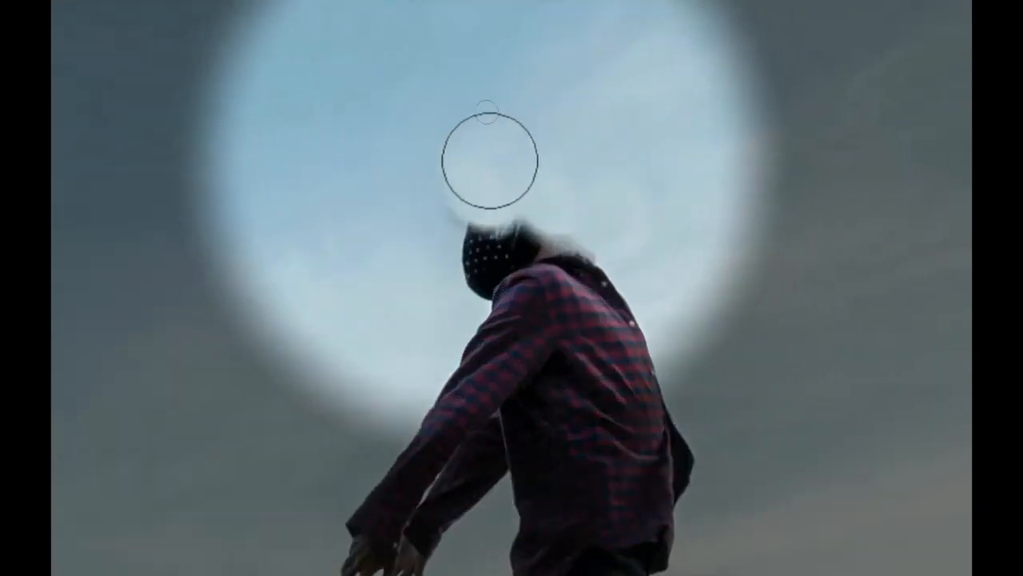
drag(513, 194, 525, 187)
mouse_move(592, 174)
mouse_down()
mouse_move(646, 216)
mouse_move(525, 151)
mouse_move(467, 153)
mouse_move(581, 182)
mouse_up()
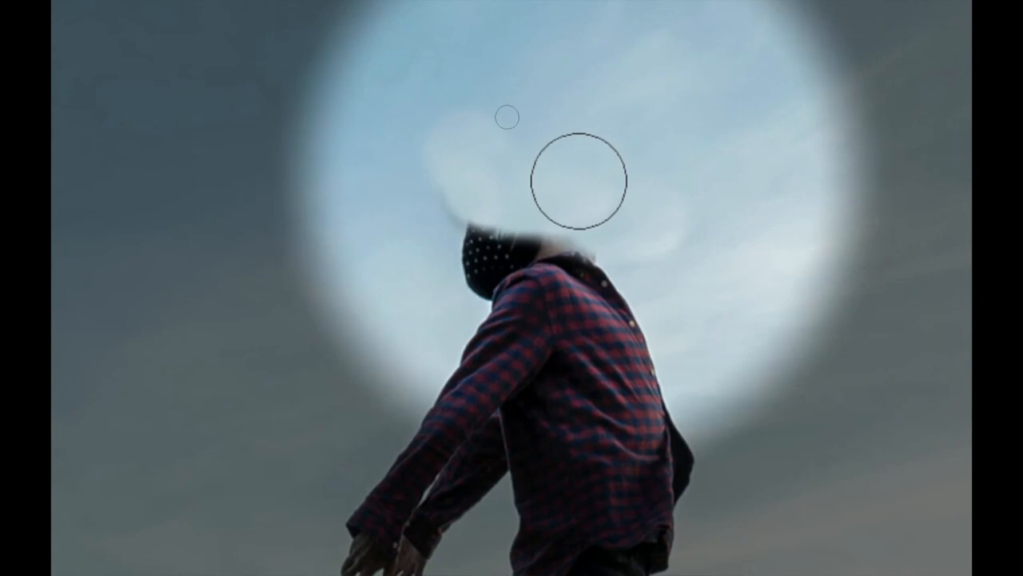
mouse_move(579, 181)
mouse_down()
mouse_move(584, 206)
mouse_move(568, 183)
mouse_move(565, 69)
mouse_up()
mouse_move(616, 236)
mouse_down()
mouse_move(592, 178)
mouse_move(584, 90)
mouse_up()
Step: Undo the stroke that clones hat fragments into the sky, sample clear sky beside it, and paint over the rest of the hat
mouse_move(498, 180)
mouse_down()
mouse_move(449, 208)
mouse_move(467, 216)
mouse_move(482, 188)
mouse_move(470, 190)
mouse_move(454, 225)
mouse_move(403, 252)
mouse_move(372, 246)
mouse_up()
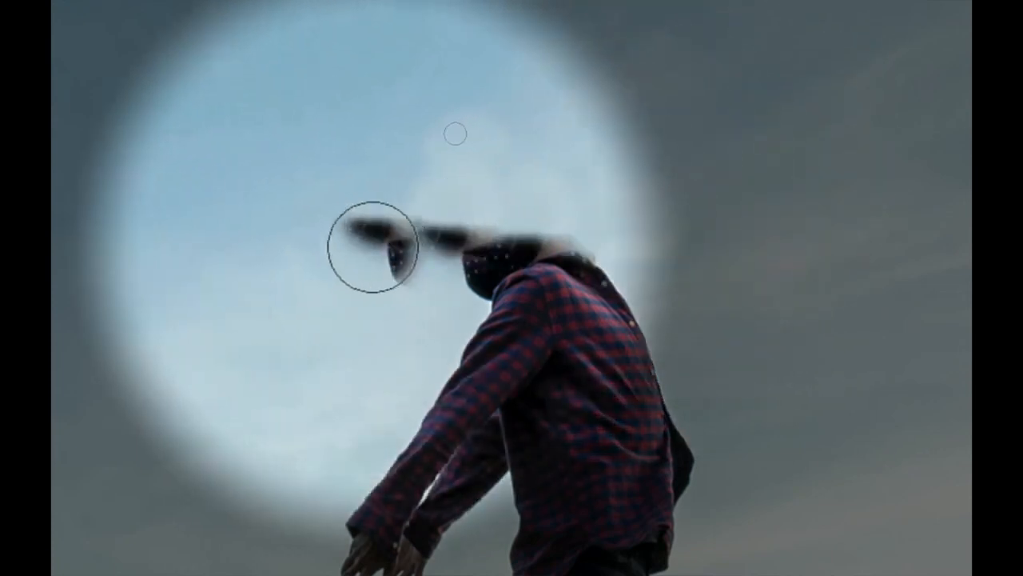
key(ctrl+alt+z)
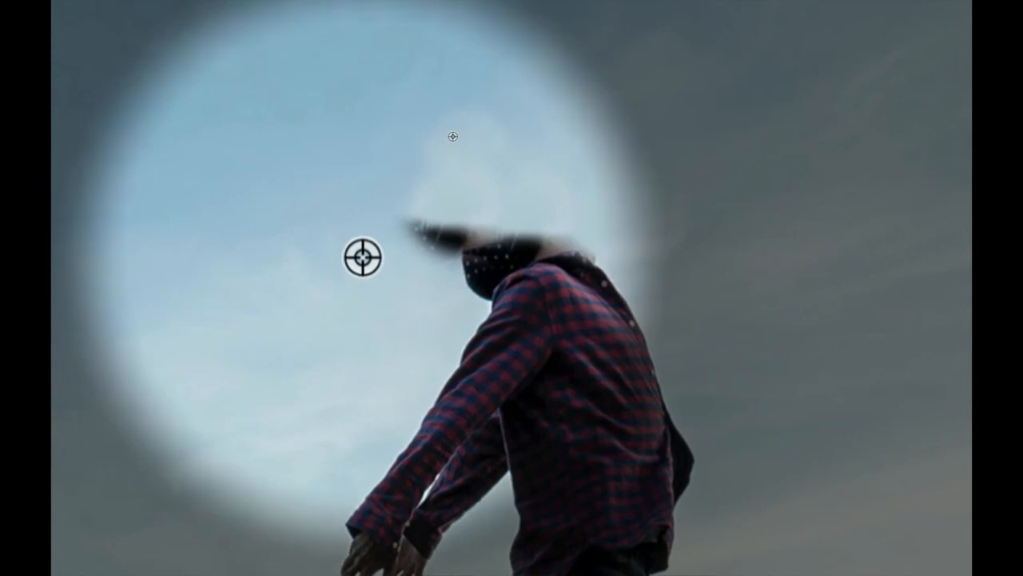
alt+click(363, 257)
mouse_move(429, 234)
mouse_down()
mouse_move(418, 239)
mouse_move(457, 228)
mouse_move(472, 245)
mouse_move(533, 213)
mouse_move(479, 217)
mouse_move(454, 283)
mouse_up()
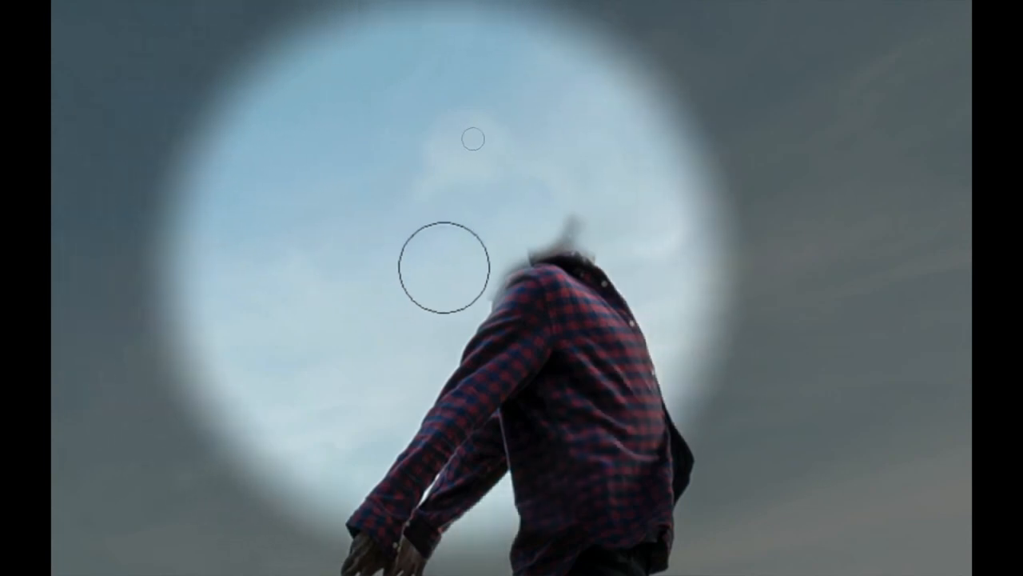
mouse_move(454, 272)
mouse_down()
mouse_move(393, 286)
mouse_move(423, 274)
mouse_up()
mouse_move(484, 284)
mouse_down()
mouse_move(527, 251)
mouse_move(513, 259)
mouse_up()
Step: Resample nearby sky and clone it over the remaining neck fragments above the shirt collar
alt+click(505, 233)
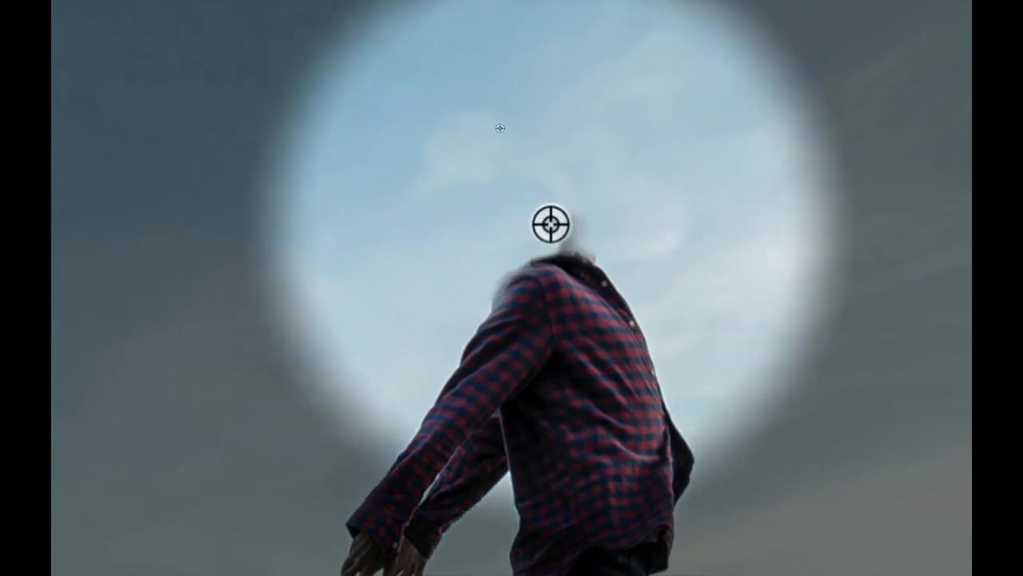
alt+click(537, 212)
drag(570, 220, 557, 231)
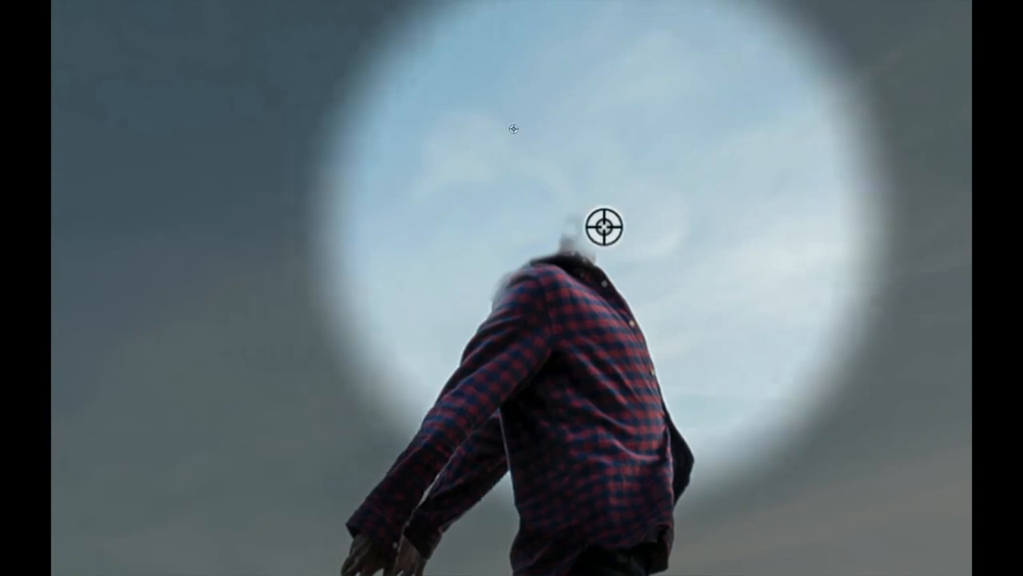
mouse_move(574, 218)
mouse_down()
mouse_move(600, 237)
mouse_move(578, 219)
mouse_move(568, 228)
mouse_move(589, 238)
mouse_move(535, 233)
mouse_up()
alt+click(546, 185)
alt+click(536, 192)
drag(537, 233, 503, 248)
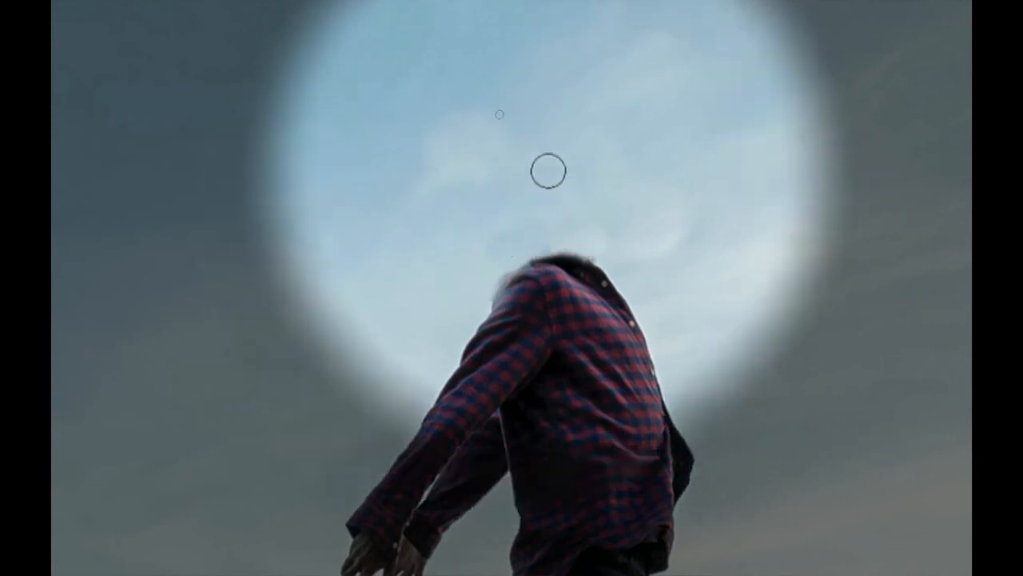
Step: Sample the bright sky beside the collar and touch up the collar's edge with it
alt+click(646, 226)
click(601, 249)
alt+click(647, 224)
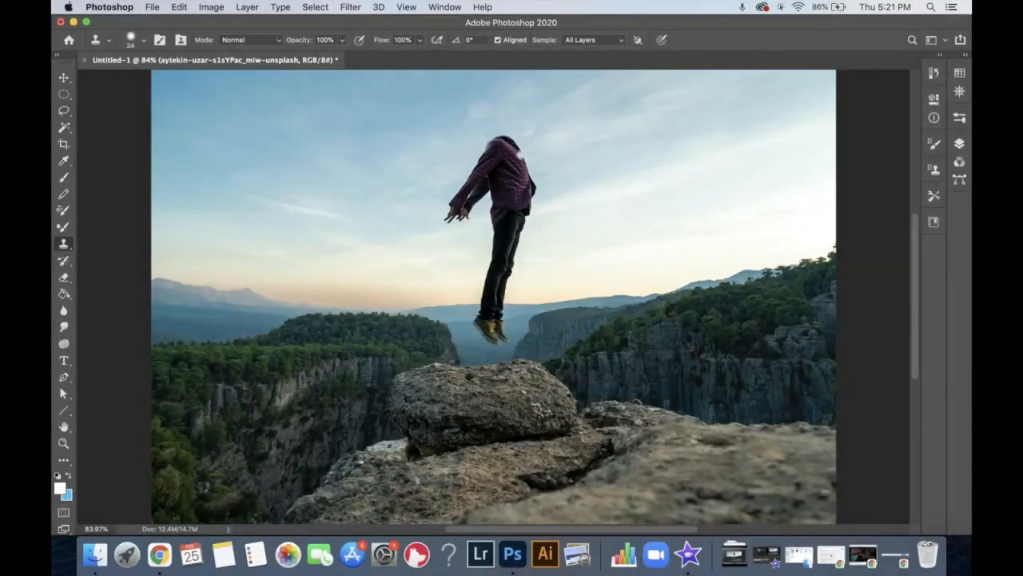
Step: Undo all the cloning on the man's head to restore the original figure
key(super+z)
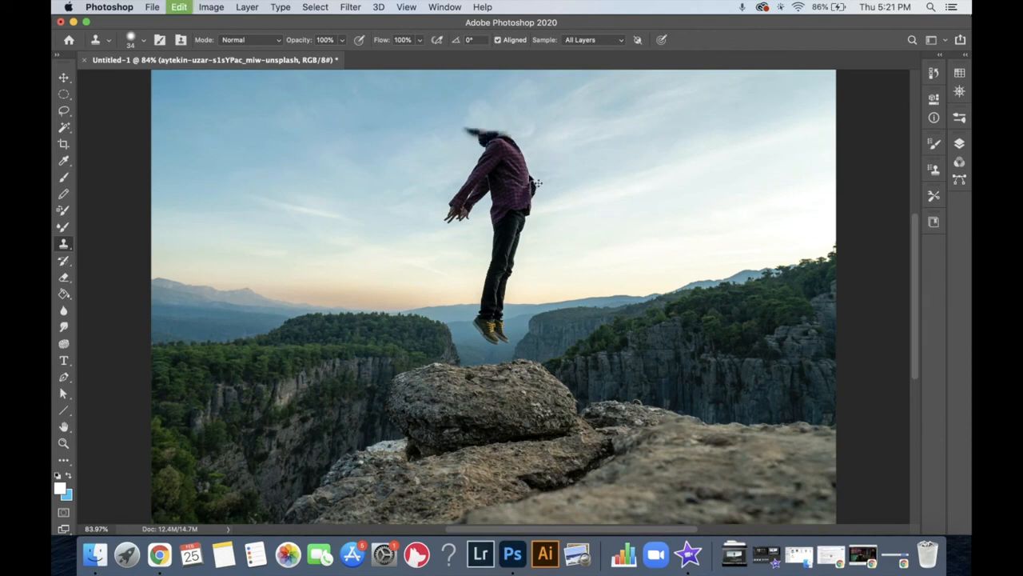
key(super+z)
key(super+z)
key(super+z)
key(super+z)
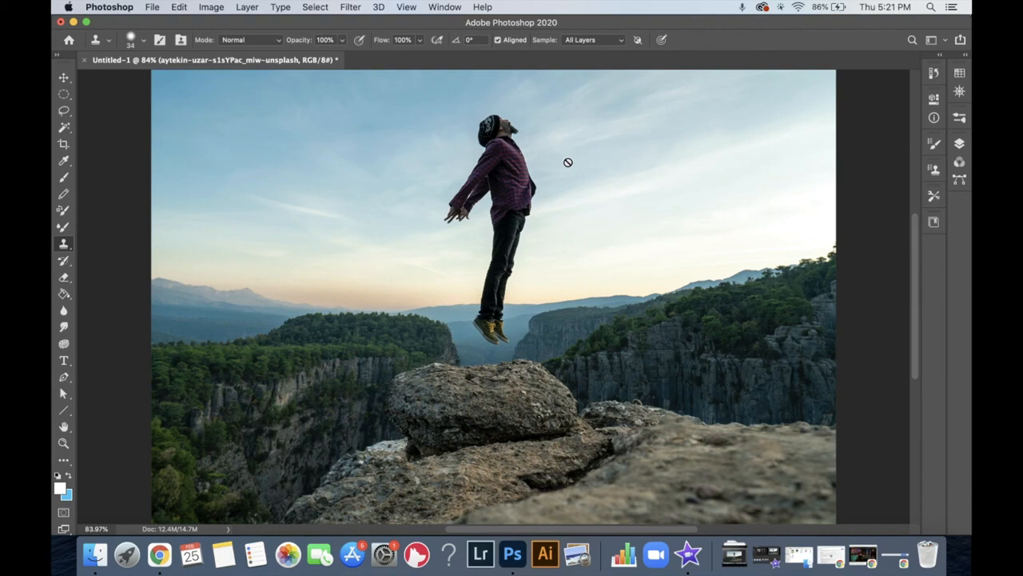
Step: Enlarge the clone brush to 183 px, sample the man's torso, and clone a duplicate of him into the sky to his right
drag(525, 162, 569, 169)
click(500, 151)
alt+click(504, 161)
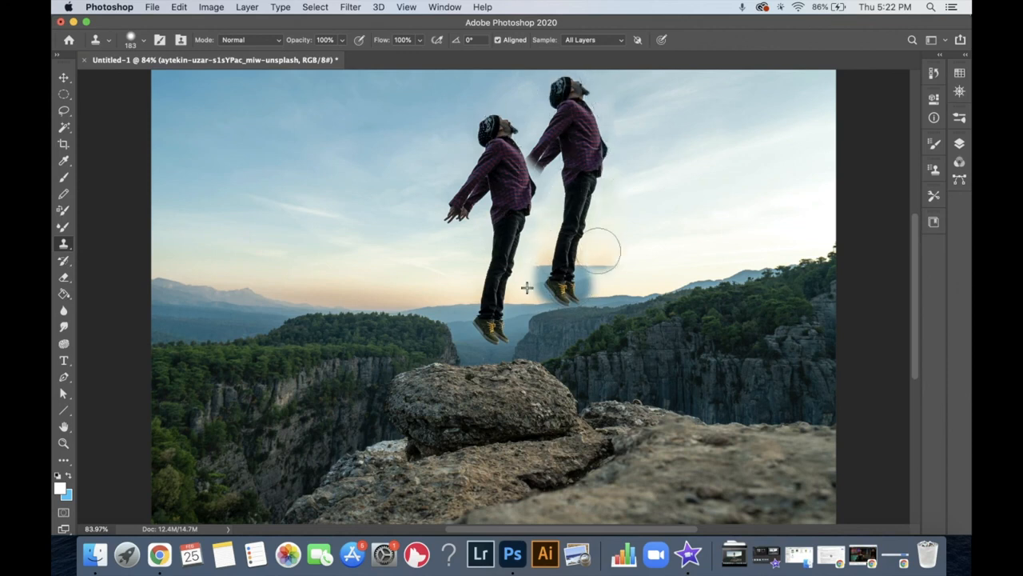
Step: Clone clean sky over the mismatched patches around the duplicate man's legs and feet
mouse_move(592, 268)
mouse_down()
mouse_move(615, 273)
mouse_move(629, 236)
mouse_up()
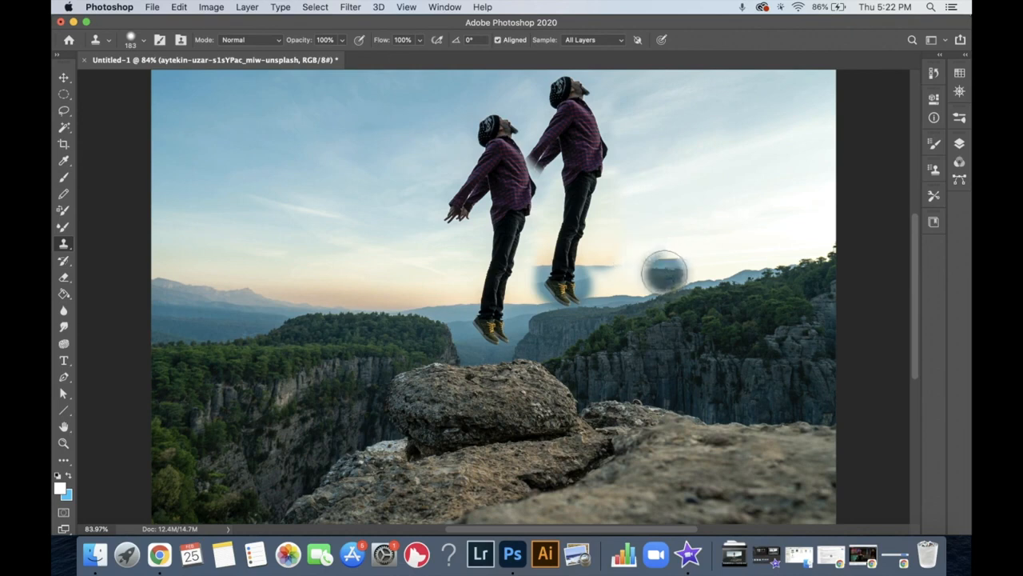
drag(649, 258, 627, 259)
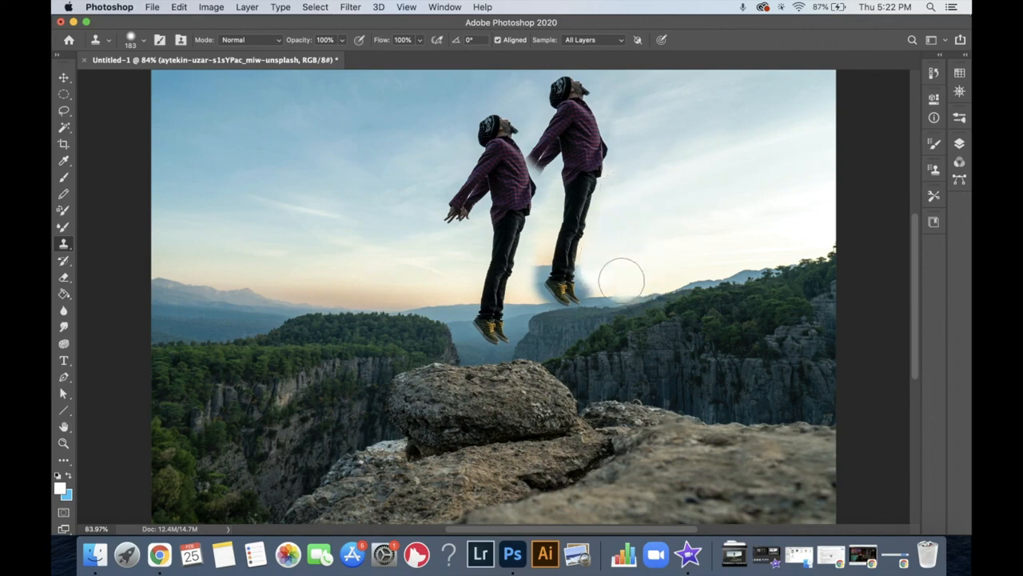
drag(615, 275, 620, 252)
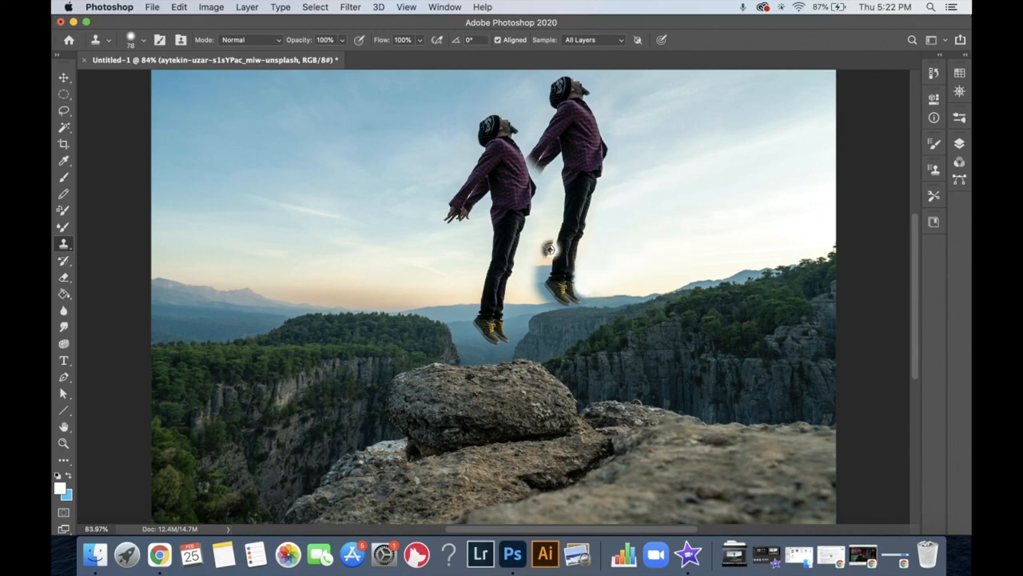